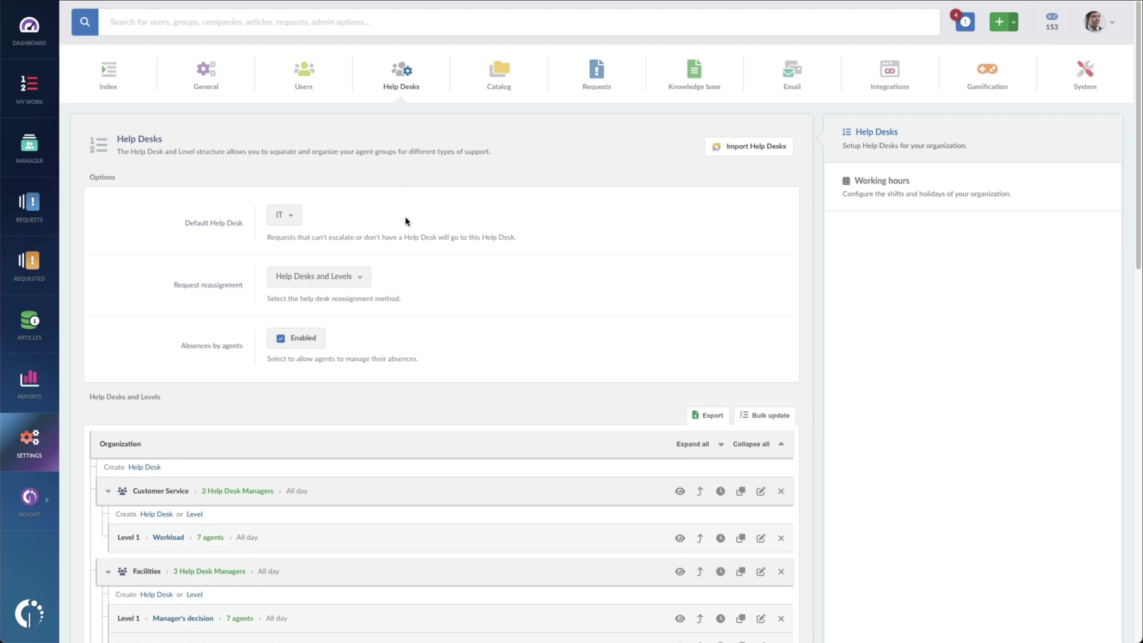
- Leave the Request reassignment method unchanged and collapse the help desk tree to its top level
{"action": "left_click", "coordinate": [361, 281]}
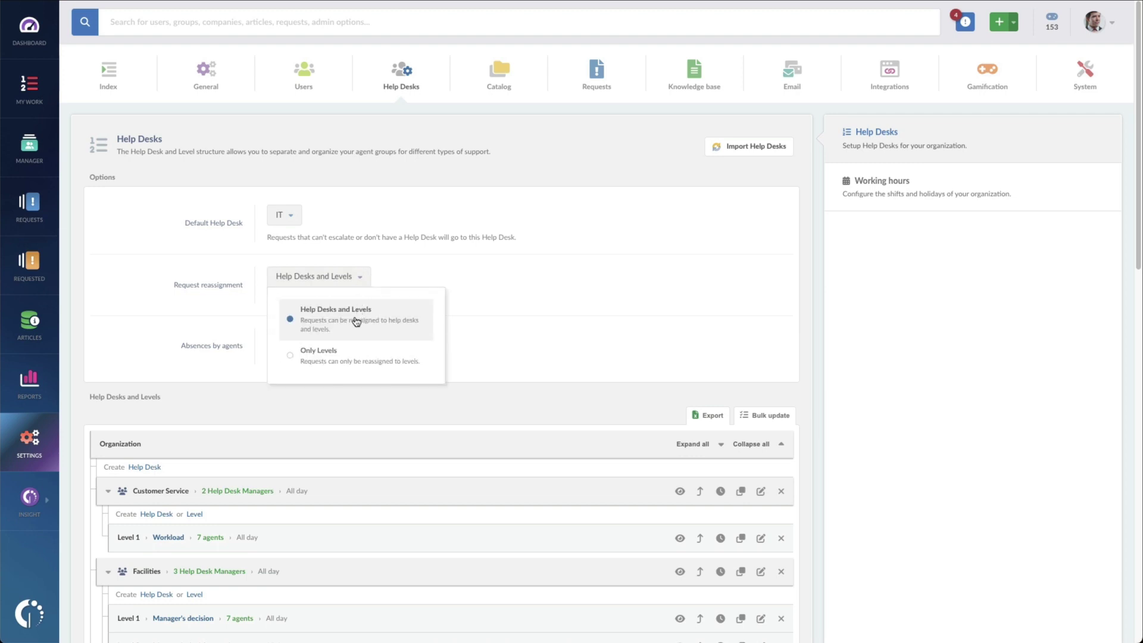
{"action": "left_click", "coordinate": [488, 332]}
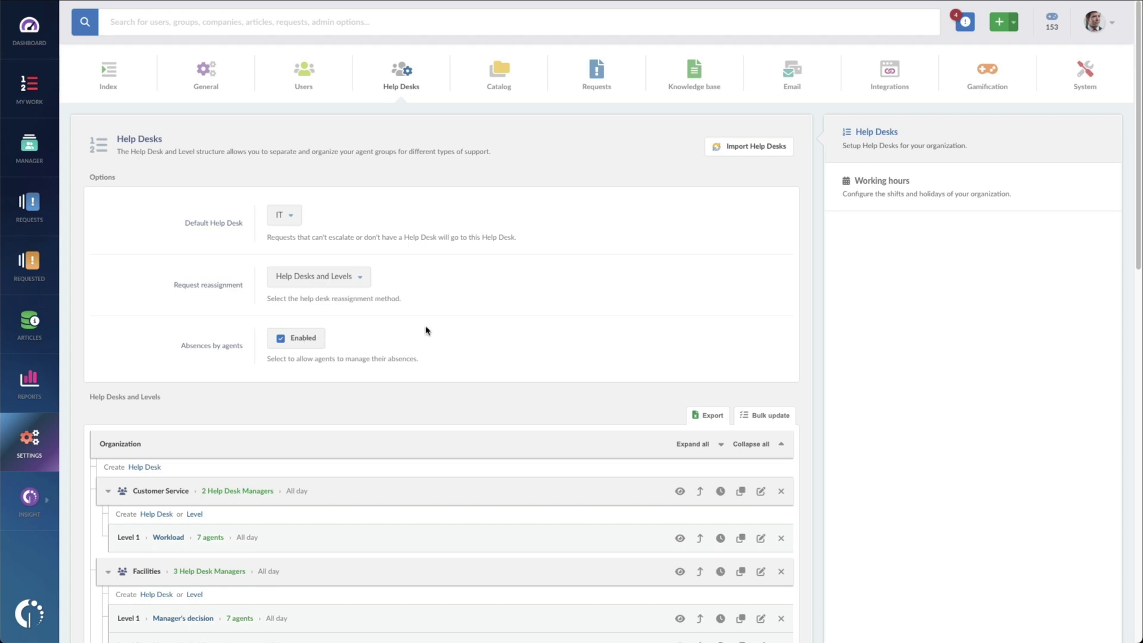
{"action": "scroll", "coordinate": [451, 332], "scroll_direction": "down", "scroll_amount": 2}
{"action": "scroll", "coordinate": [462, 334], "scroll_direction": "down", "scroll_amount": 4}
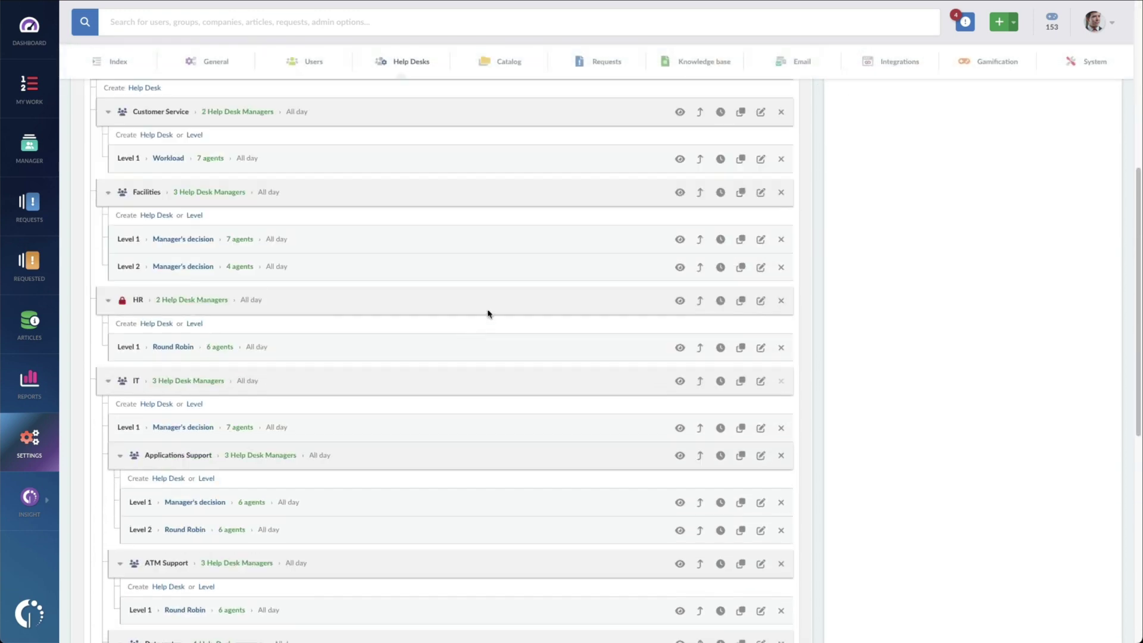
{"action": "scroll", "coordinate": [488, 314], "scroll_direction": "up", "scroll_amount": 1}
{"action": "scroll", "coordinate": [512, 301], "scroll_direction": "up", "scroll_amount": 1}
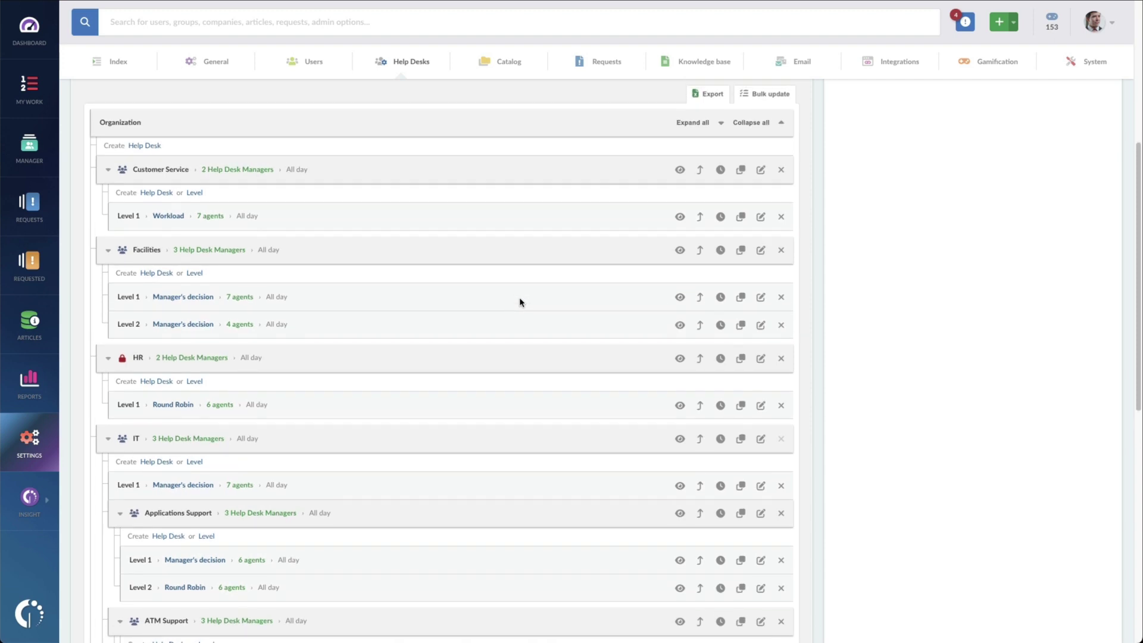
{"action": "scroll", "coordinate": [523, 295], "scroll_direction": "up", "scroll_amount": 1}
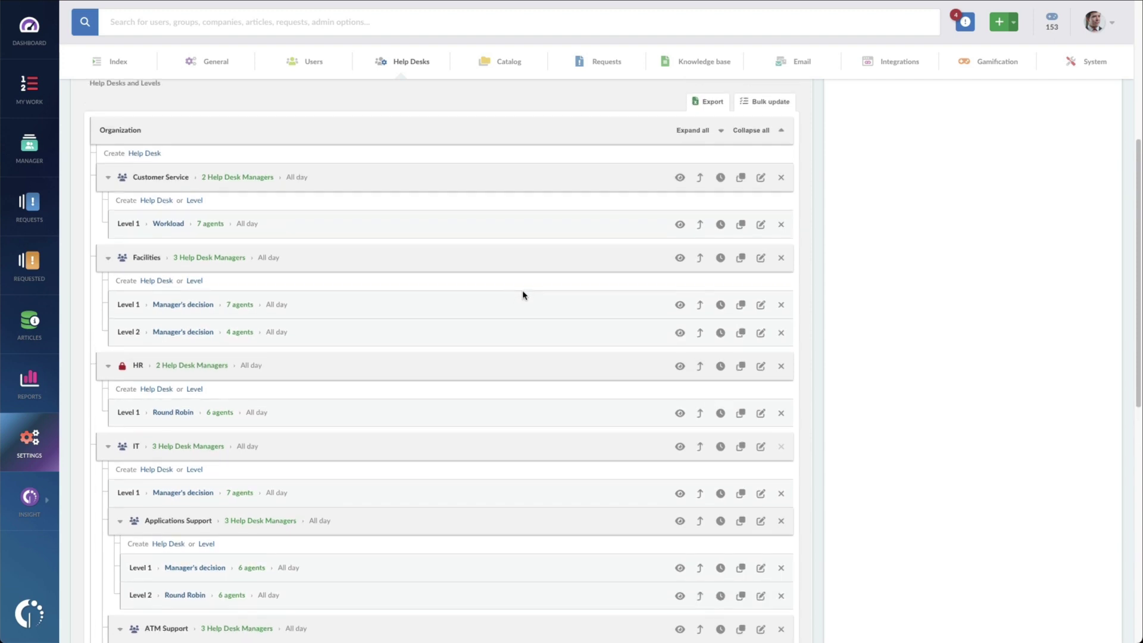
{"action": "left_click", "coordinate": [751, 132]}
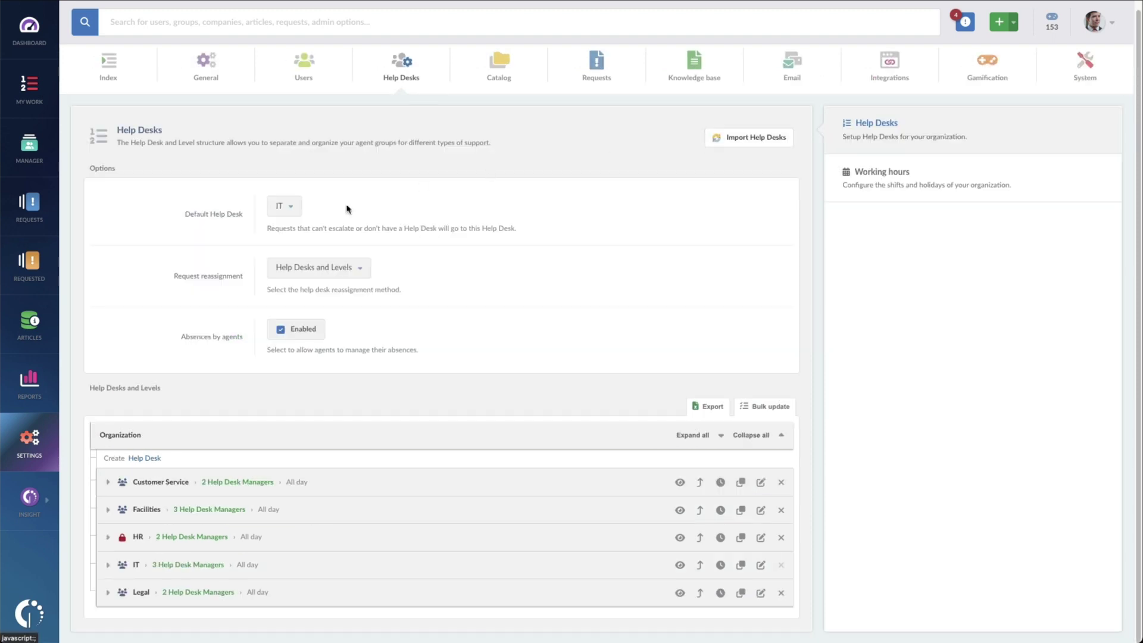
- Create a top-level help desk named Customer Success with one manager and Restricted access enabled, and save it
{"action": "left_click", "coordinate": [143, 458]}
{"action": "type", "text": "Customer Success"}
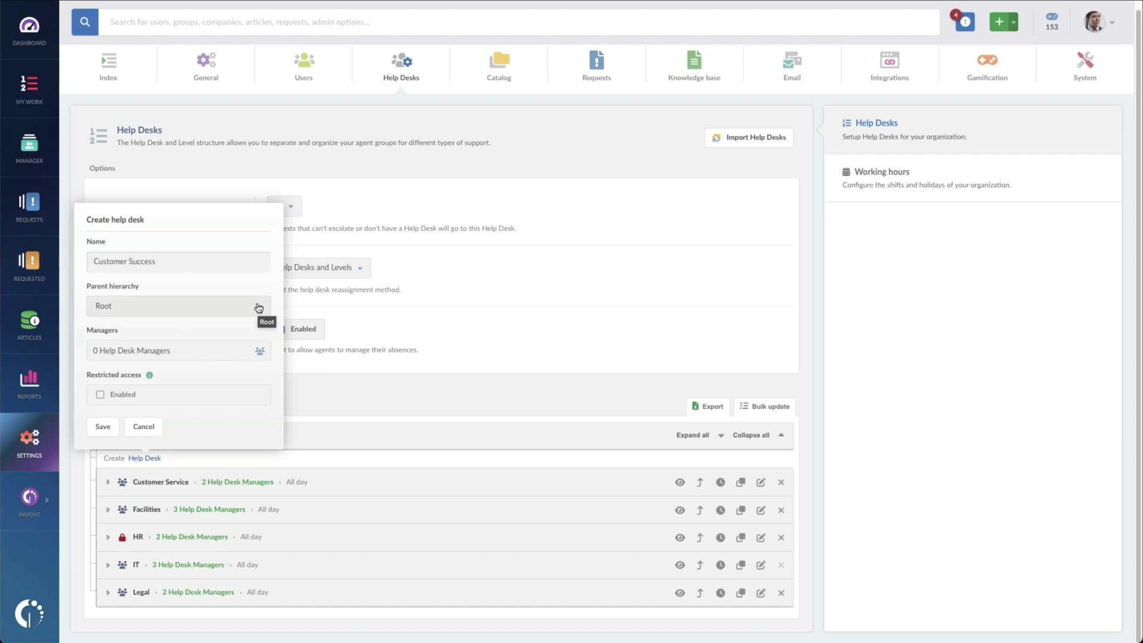
{"action": "left_click", "coordinate": [257, 351]}
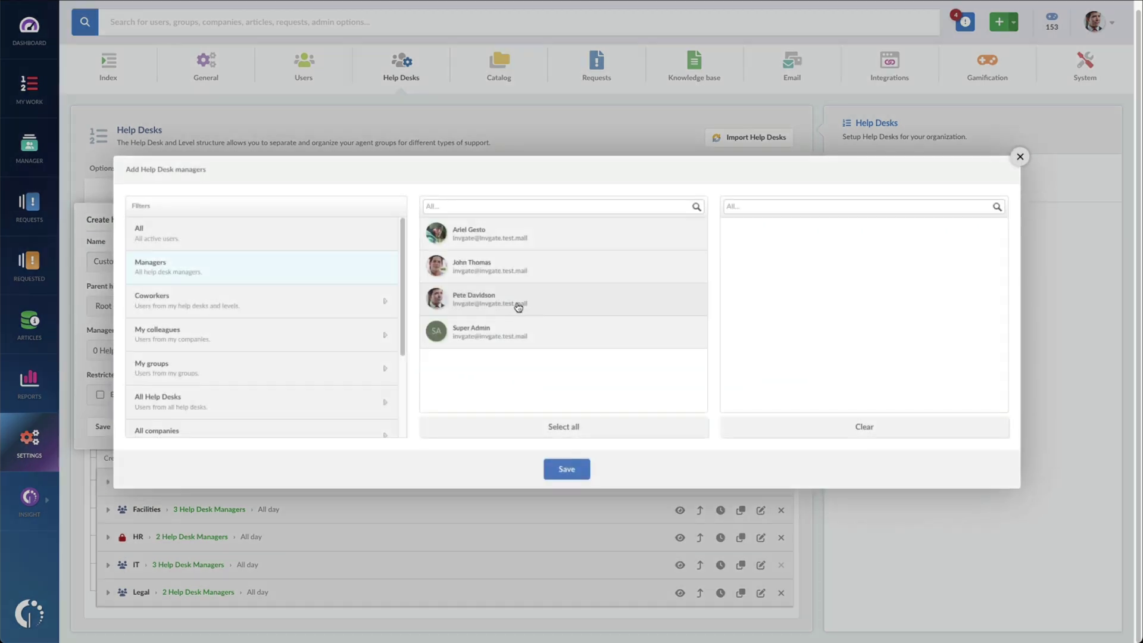
{"action": "left_click", "coordinate": [517, 308]}
{"action": "left_click", "coordinate": [581, 464]}
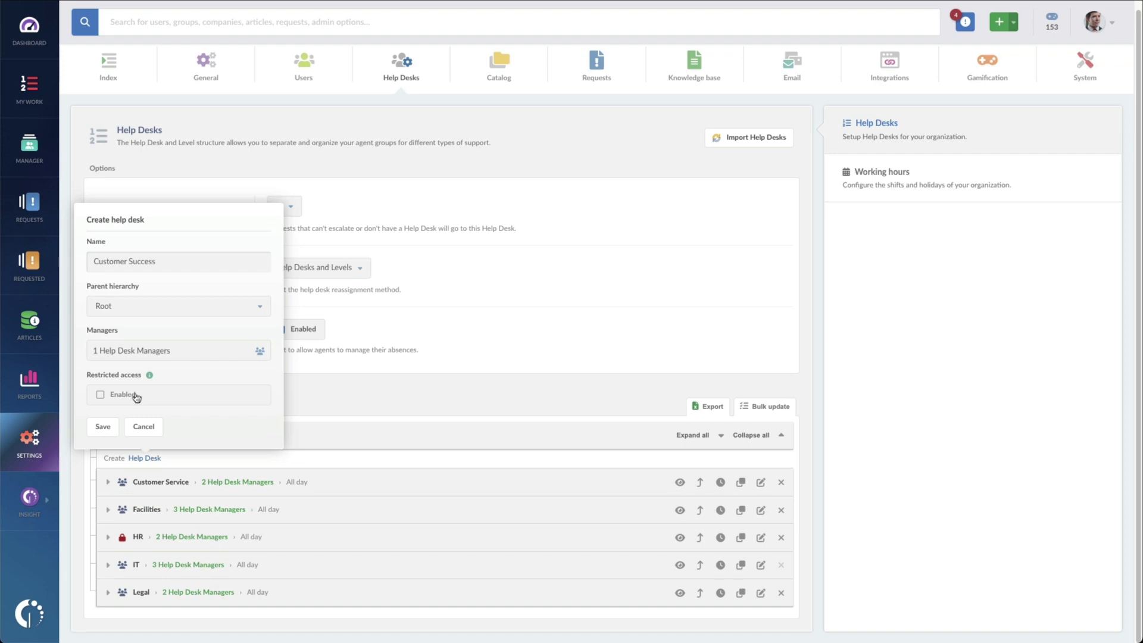
{"action": "left_click", "coordinate": [100, 394]}
{"action": "mouse_move", "coordinate": [122, 537]}
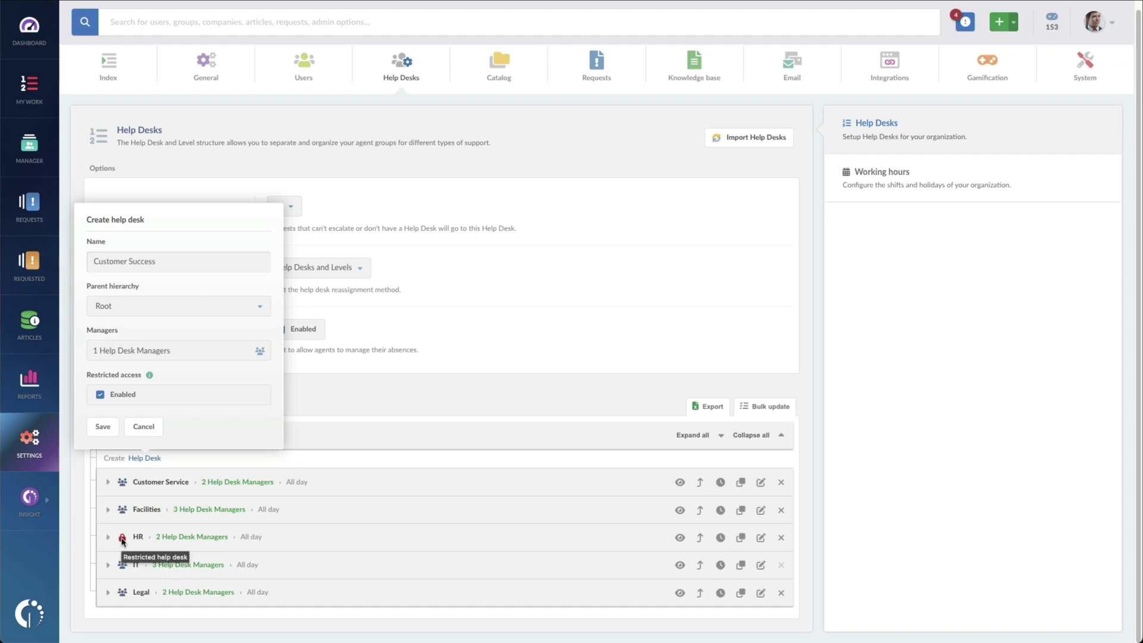
{"action": "left_click", "coordinate": [108, 428]}
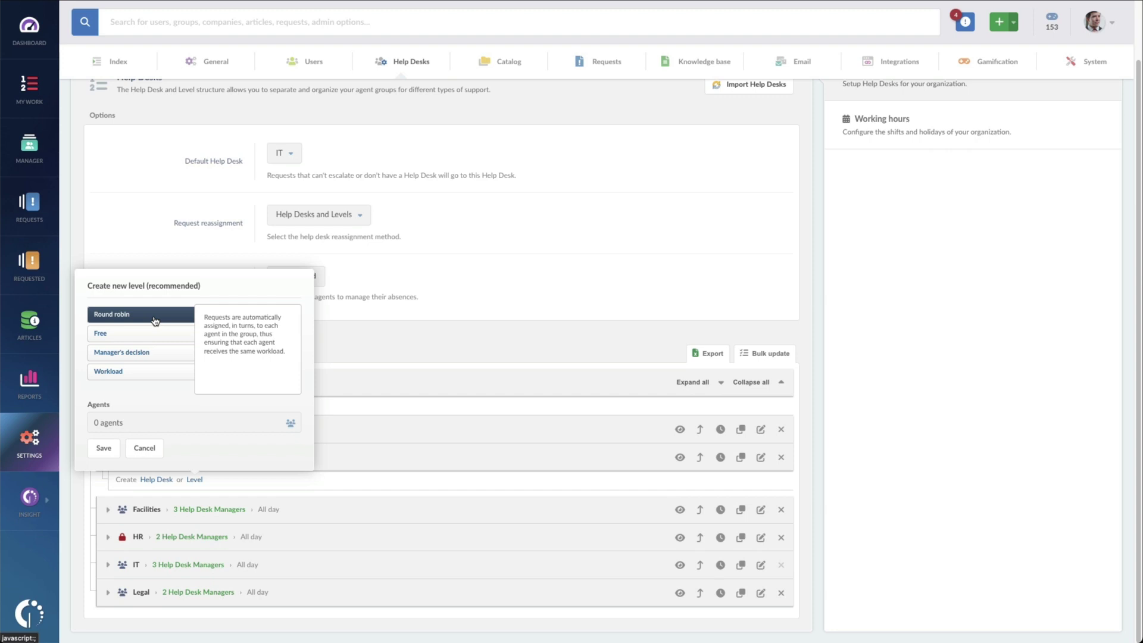
- Create Level 1 with Free assignment and five agents
{"action": "left_click", "coordinate": [160, 337]}
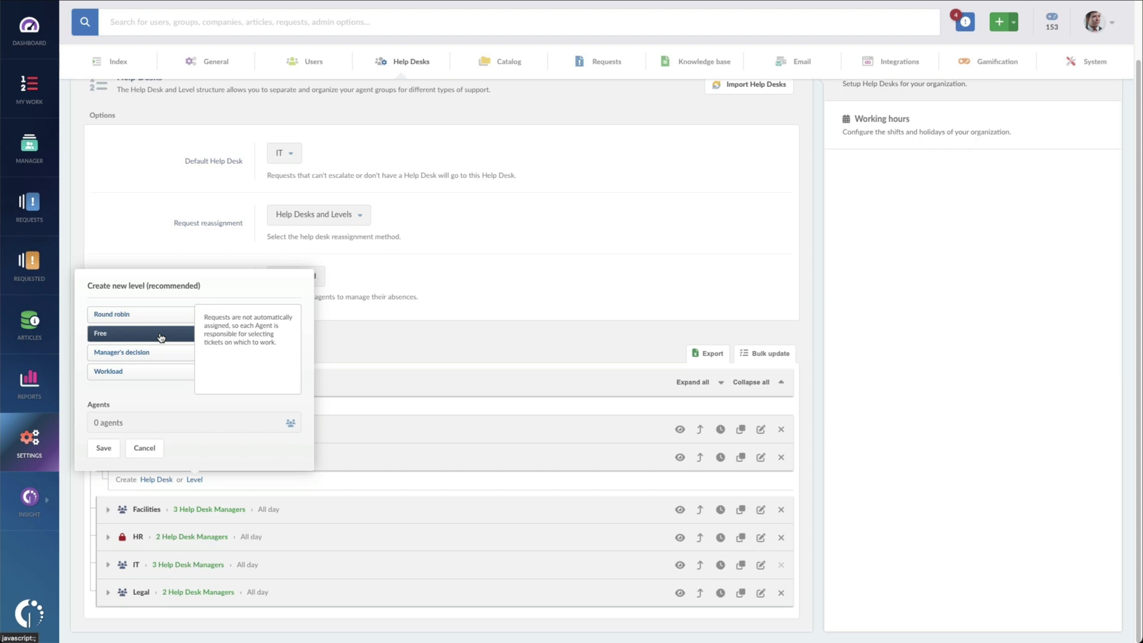
{"action": "left_click", "coordinate": [156, 355]}
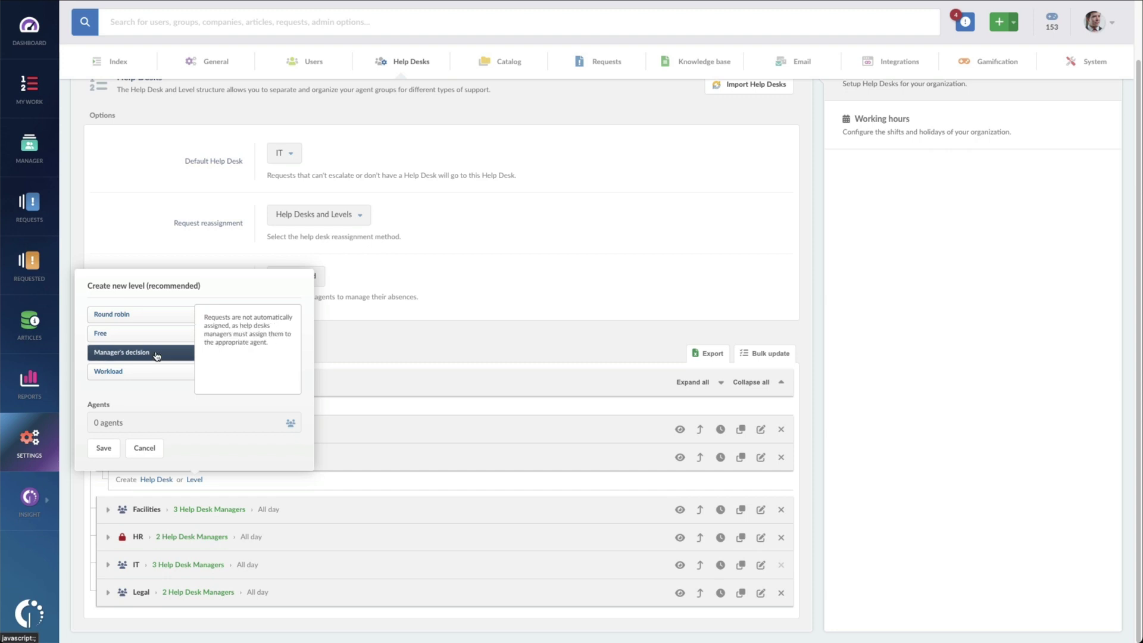
{"action": "left_click", "coordinate": [154, 377]}
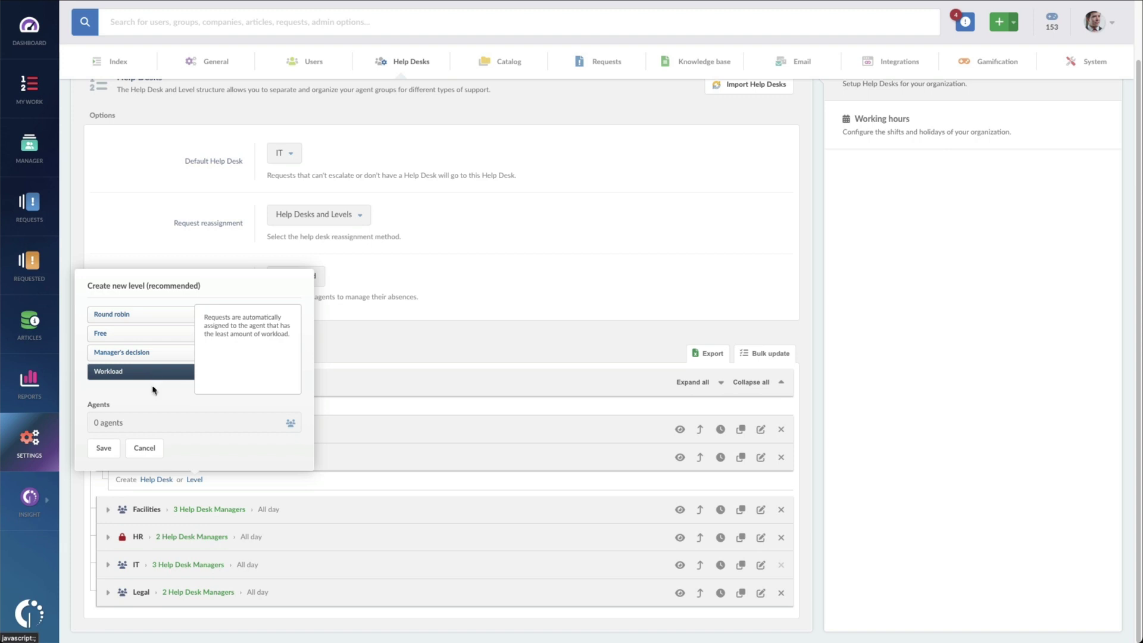
{"action": "left_click", "coordinate": [141, 421]}
{"action": "left_click", "coordinate": [507, 268]}
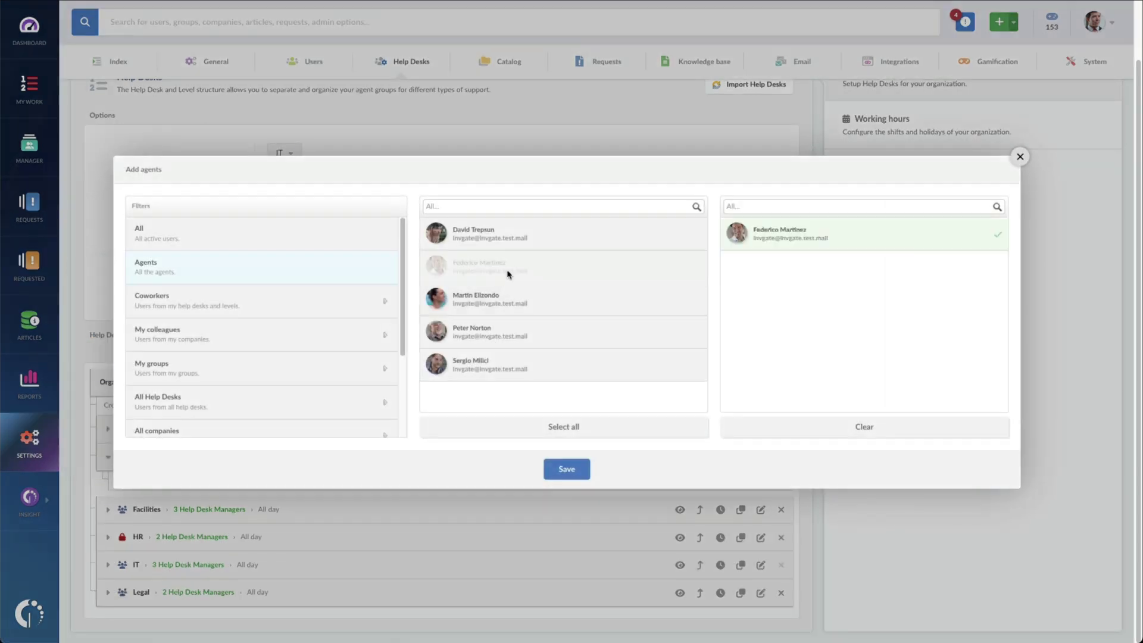
{"action": "left_click", "coordinate": [563, 427]}
{"action": "left_click", "coordinate": [567, 469]}
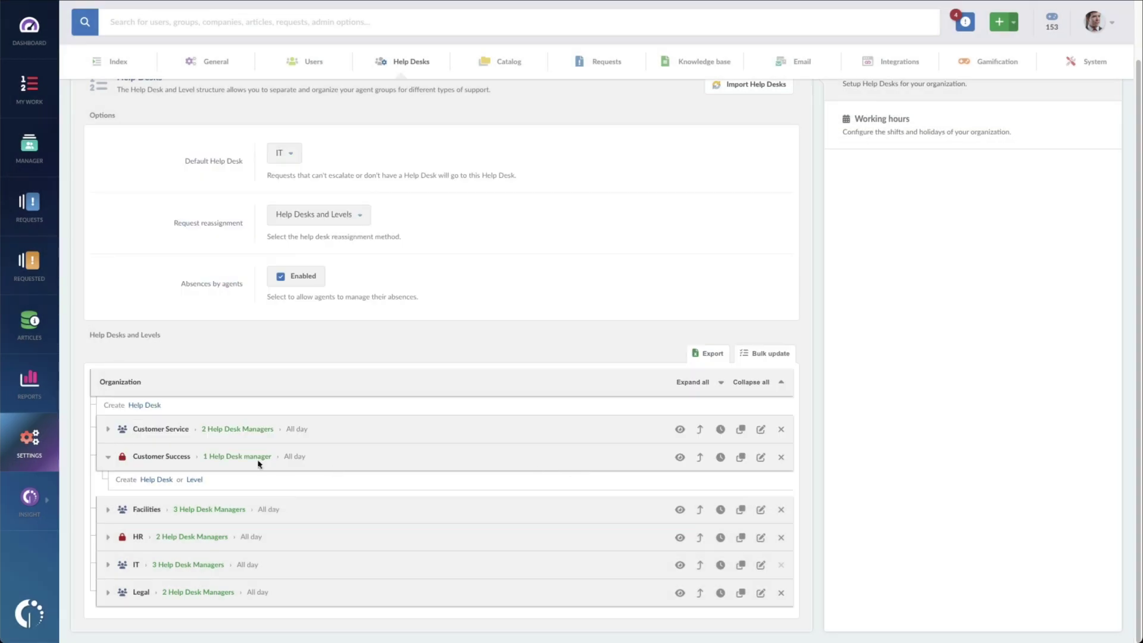
- Create Level 2 with Free assignment and four agents, leaving Level 1 escalations unchanged
{"action": "left_click", "coordinate": [194, 478]}
{"action": "left_click", "coordinate": [100, 333]}
{"action": "left_click", "coordinate": [184, 423]}
{"action": "left_click", "coordinate": [564, 425]}
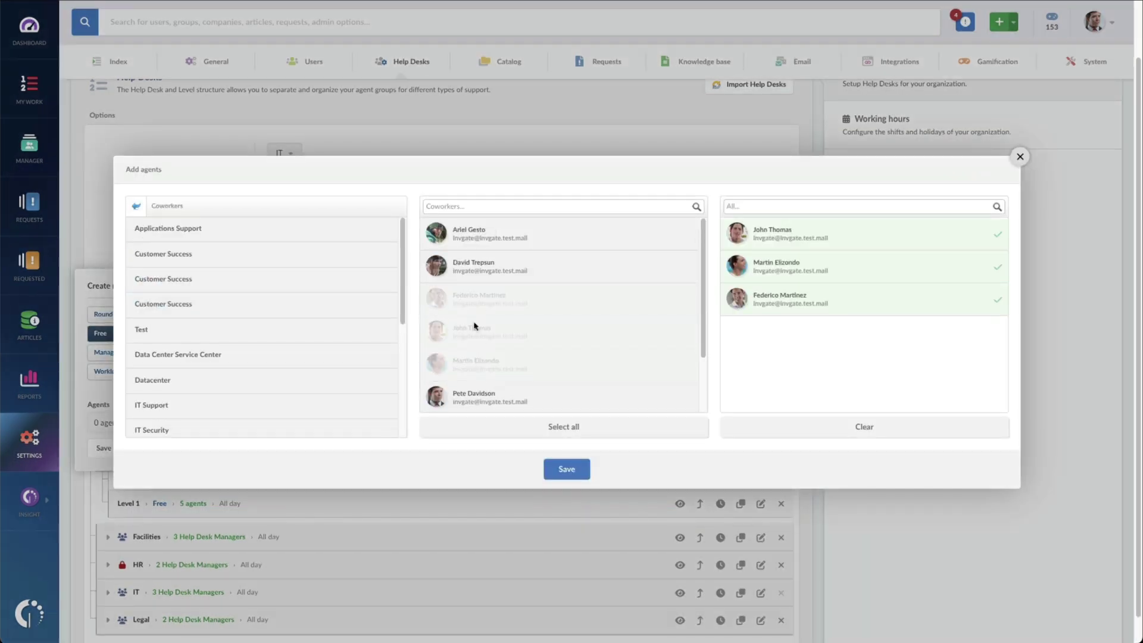
{"action": "left_click", "coordinate": [567, 469]}
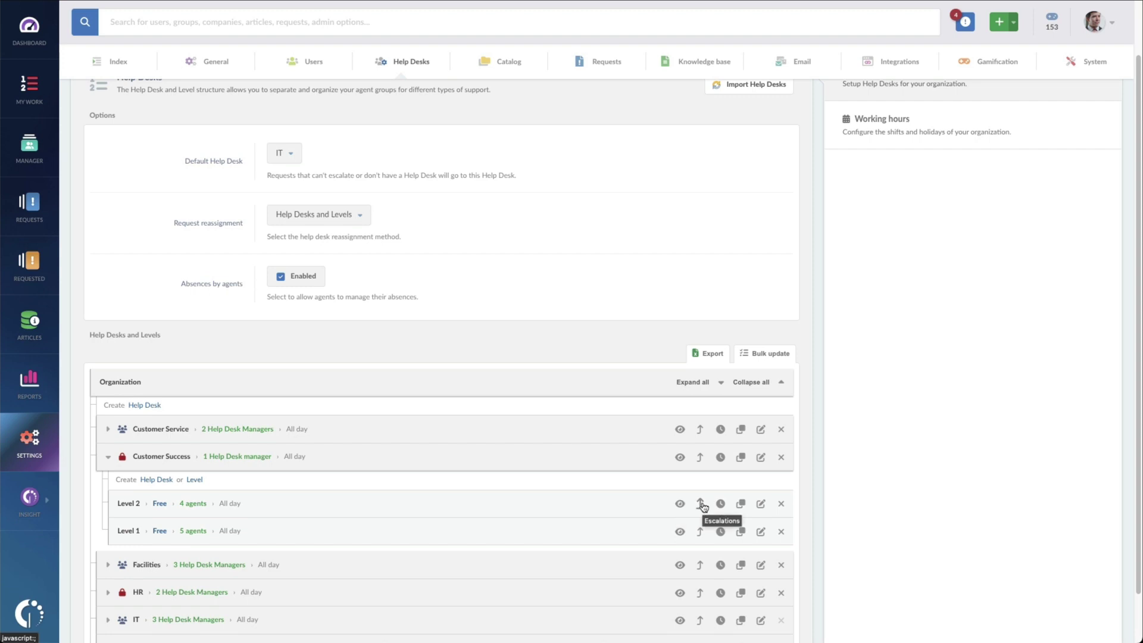
{"action": "left_click", "coordinate": [699, 534]}
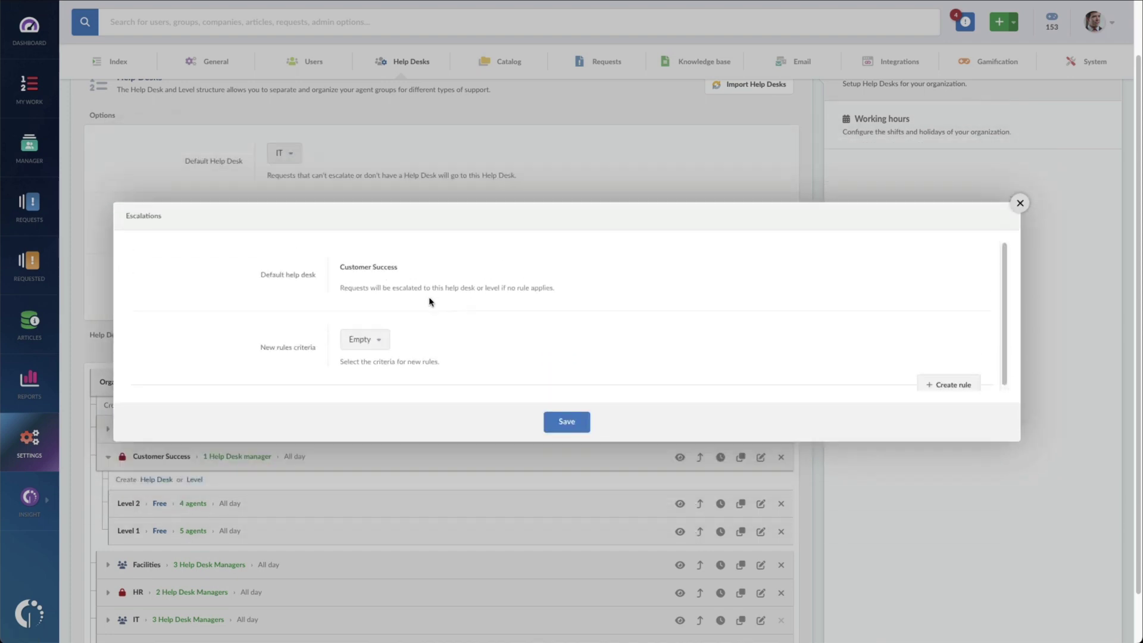
{"action": "left_click", "coordinate": [572, 428]}
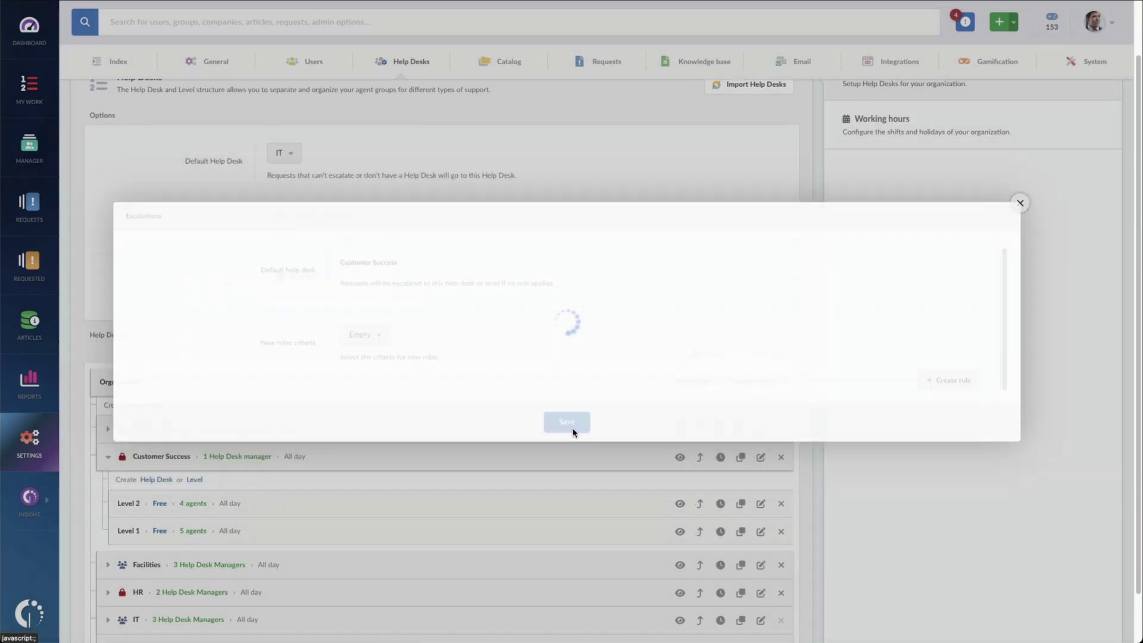
- In Level 1 Working hours, set the shift to New York Business Hours and holidays to Corporate Holiday Calendar
{"action": "left_click", "coordinate": [720, 532]}
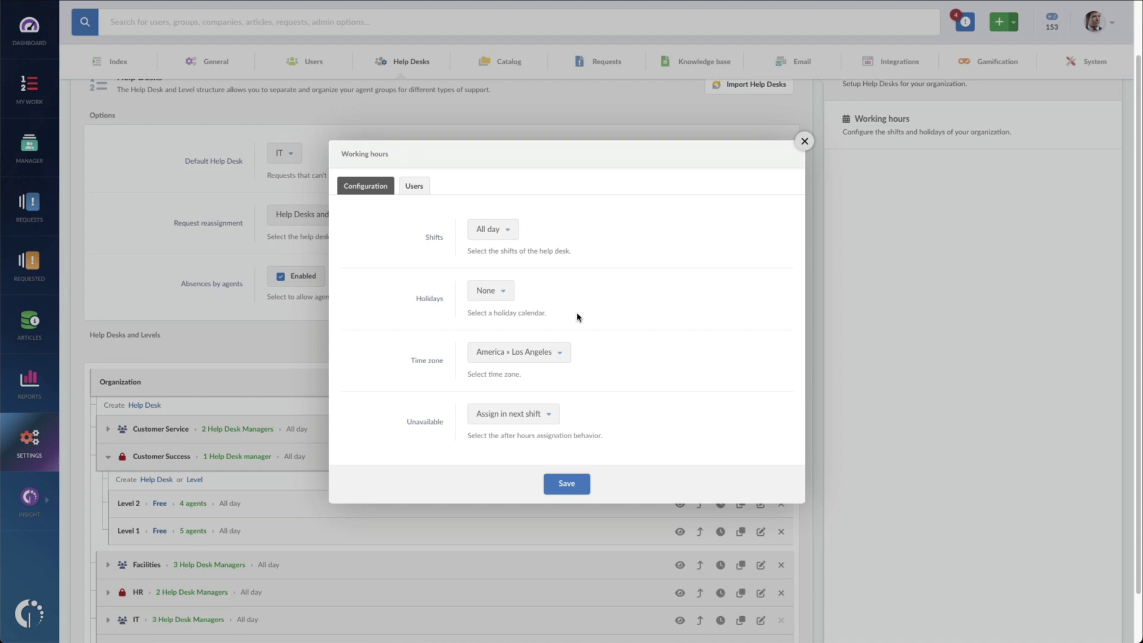
{"action": "left_click", "coordinate": [506, 234]}
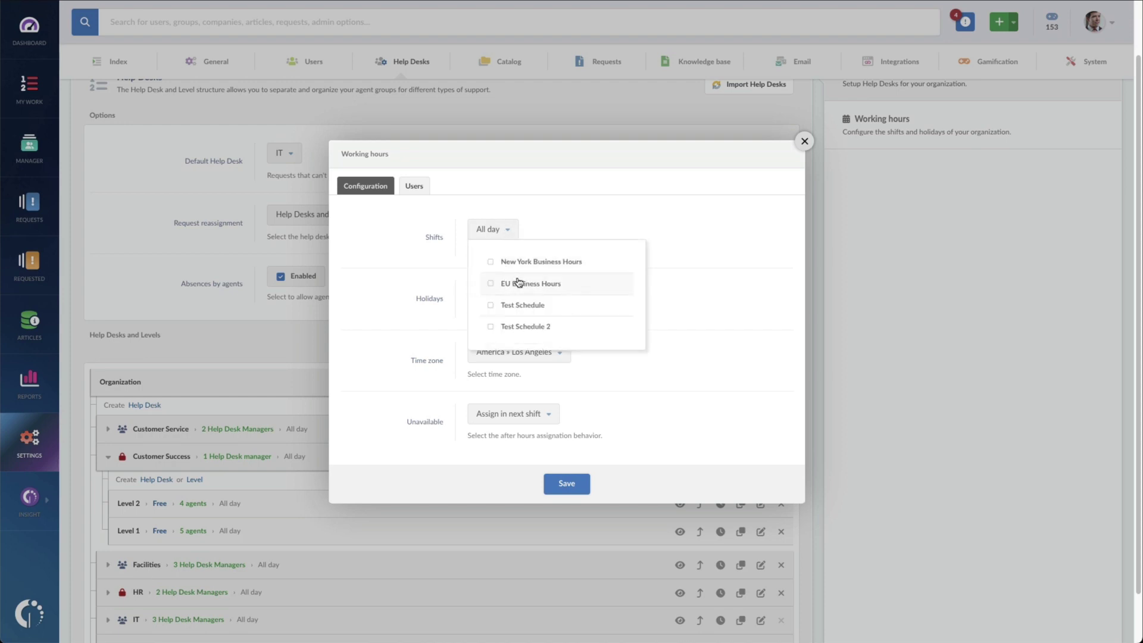
{"action": "left_click", "coordinate": [524, 266]}
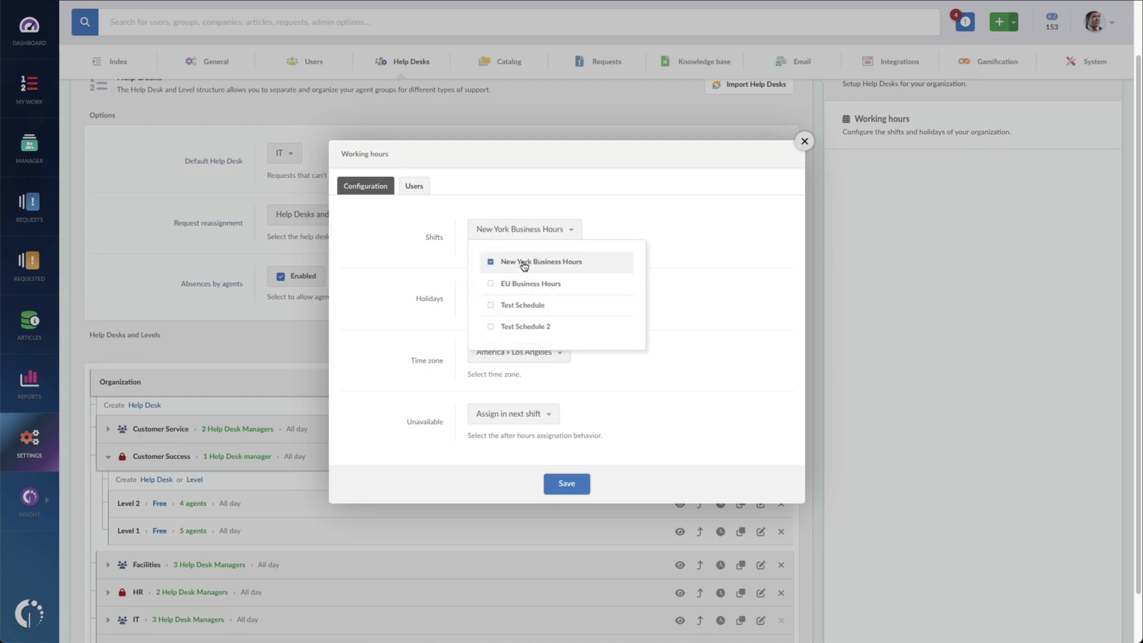
{"action": "left_click", "coordinate": [412, 258]}
{"action": "left_click", "coordinate": [502, 296]}
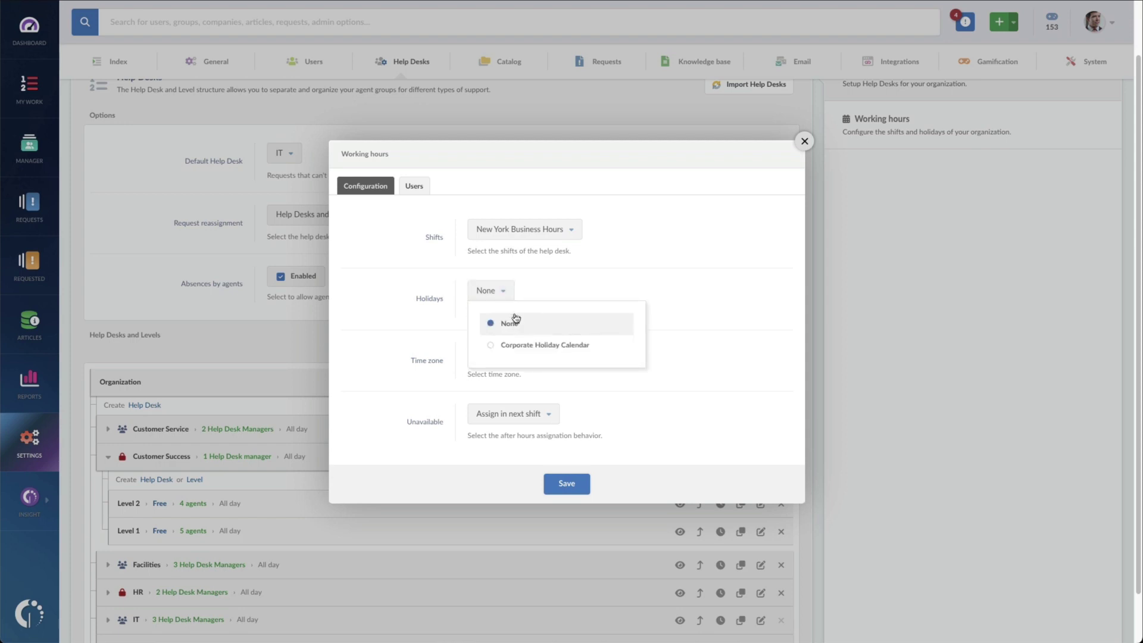
{"action": "left_click", "coordinate": [531, 342]}
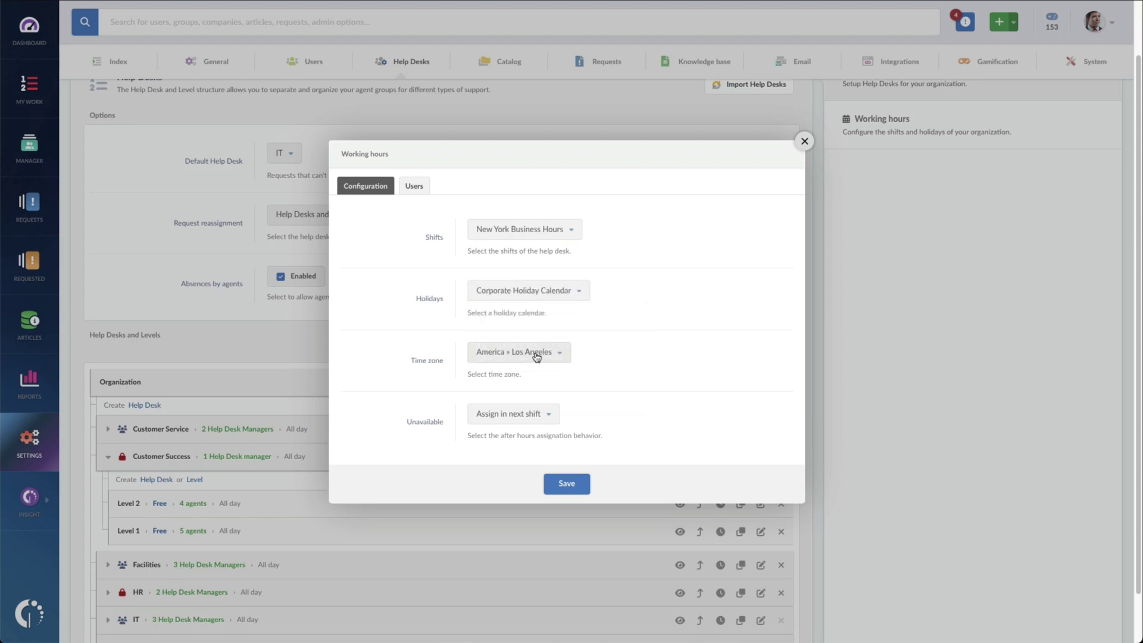
- Set the time zone to America » New York, keep Assign in next shift, and save
{"action": "left_click", "coordinate": [535, 354]}
{"action": "type", "text": "new york"}
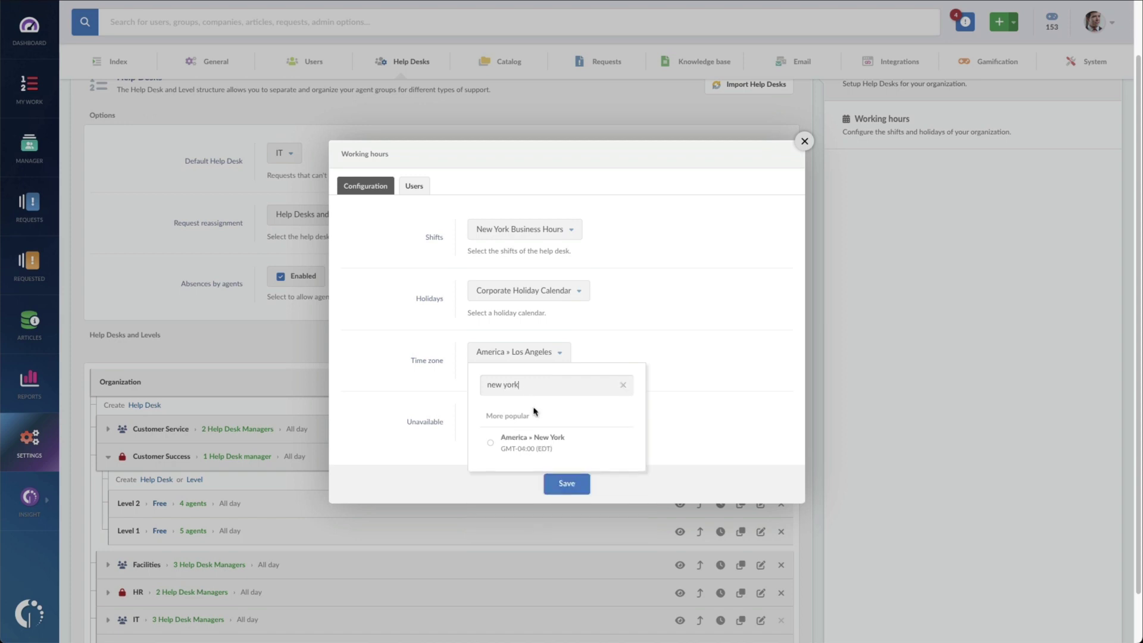
{"action": "left_click", "coordinate": [526, 438]}
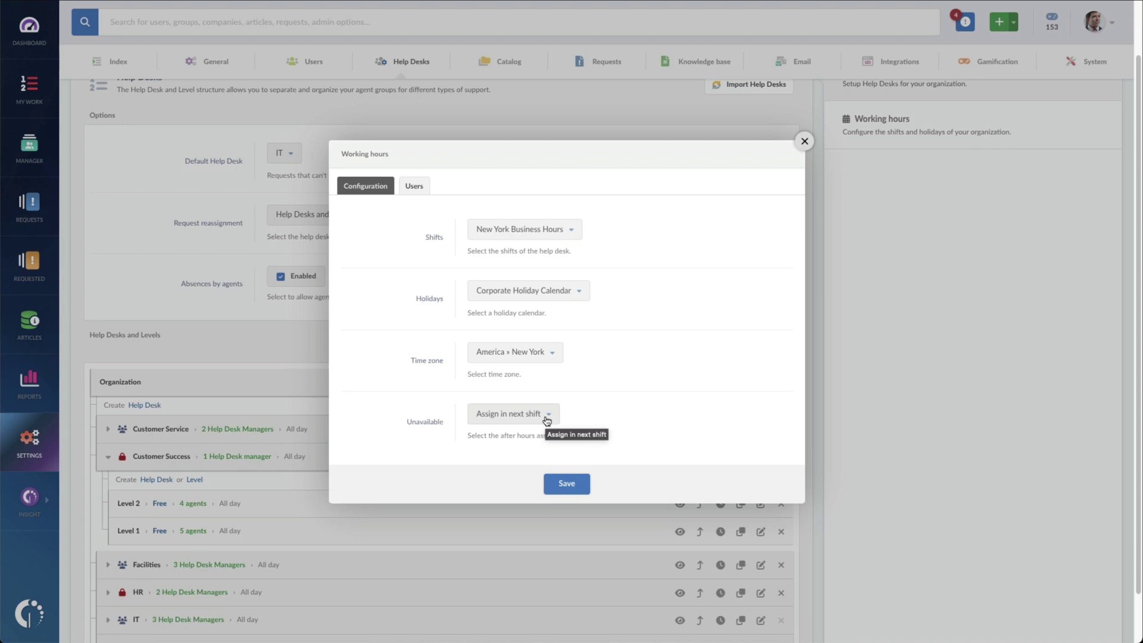
{"action": "left_click", "coordinate": [546, 415]}
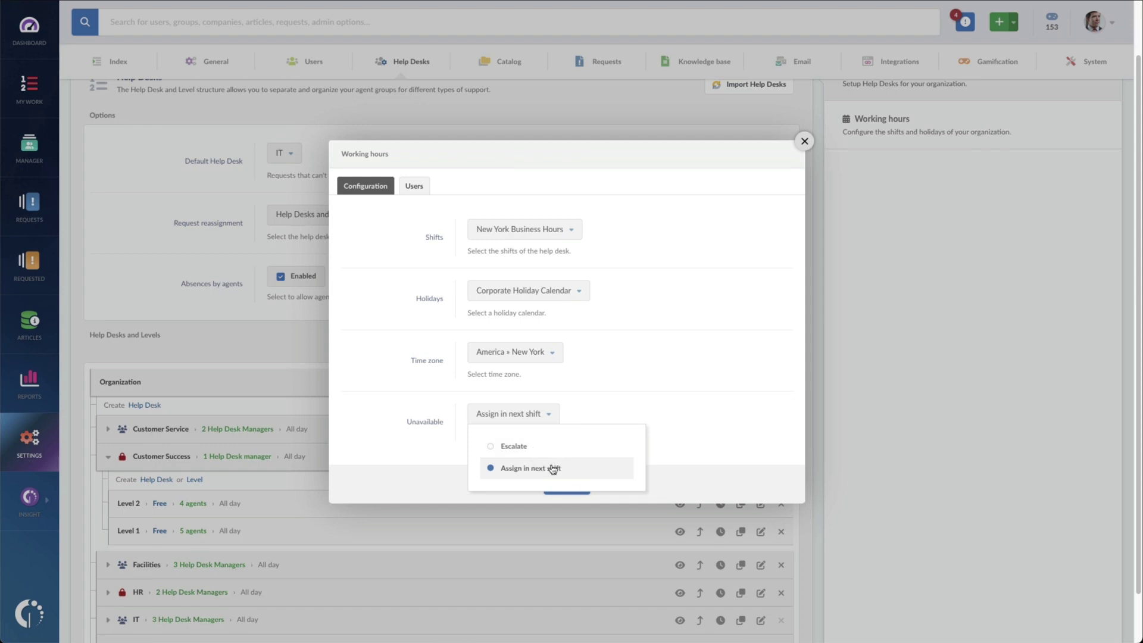
{"action": "left_click", "coordinate": [554, 467]}
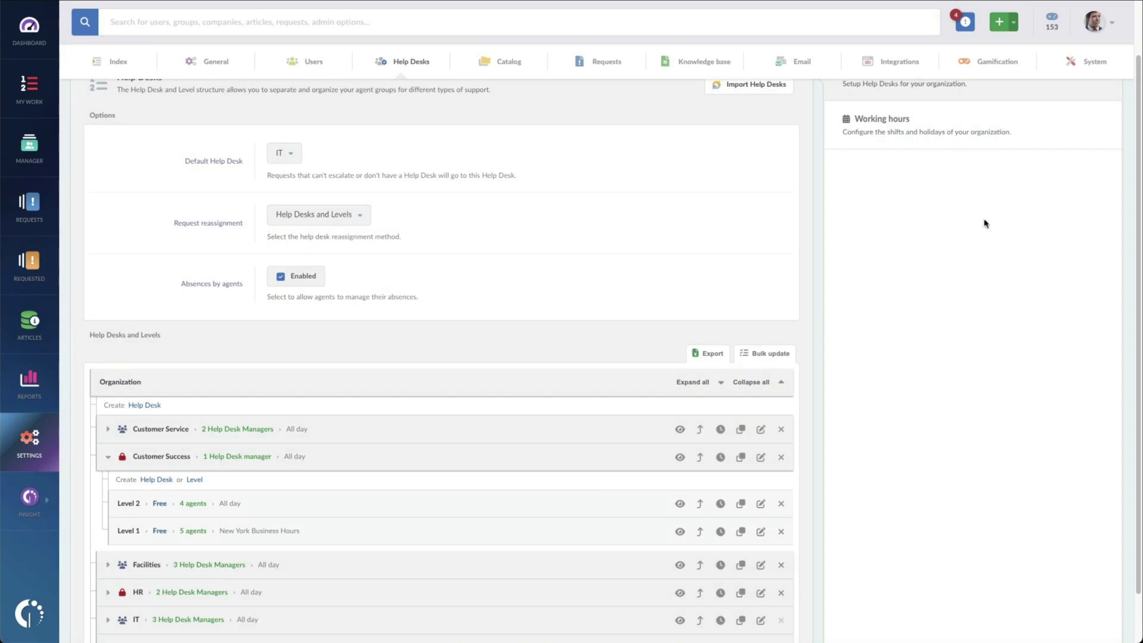
- Review the New York Business Hours shift details, then go to the Help Desk Manager Panel
{"action": "left_click", "coordinate": [895, 134]}
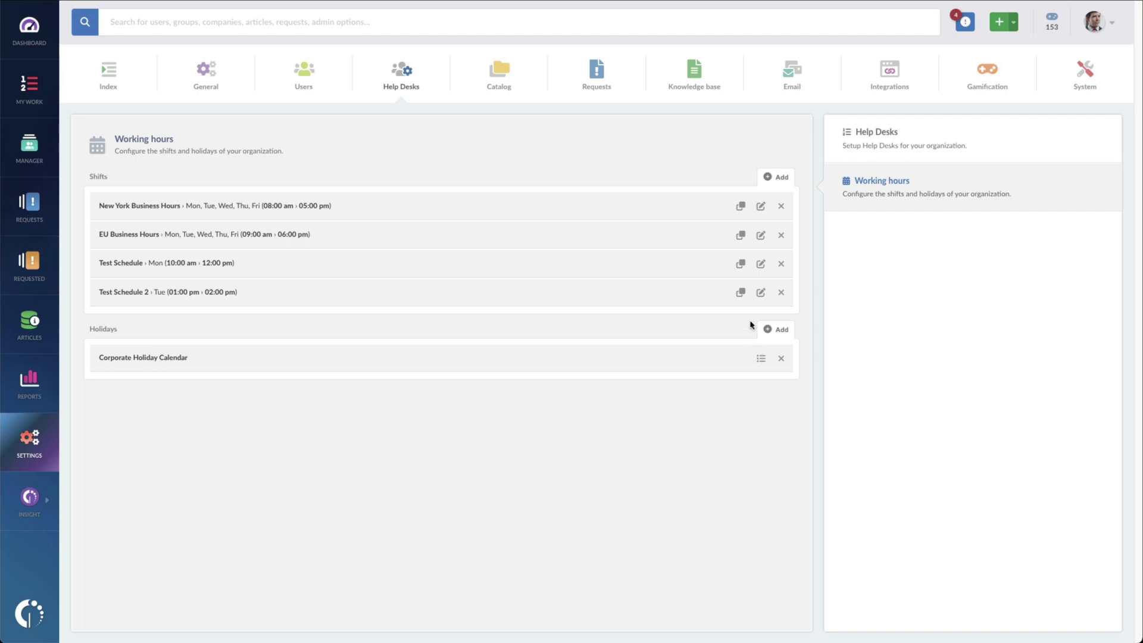
{"action": "left_click", "coordinate": [760, 206]}
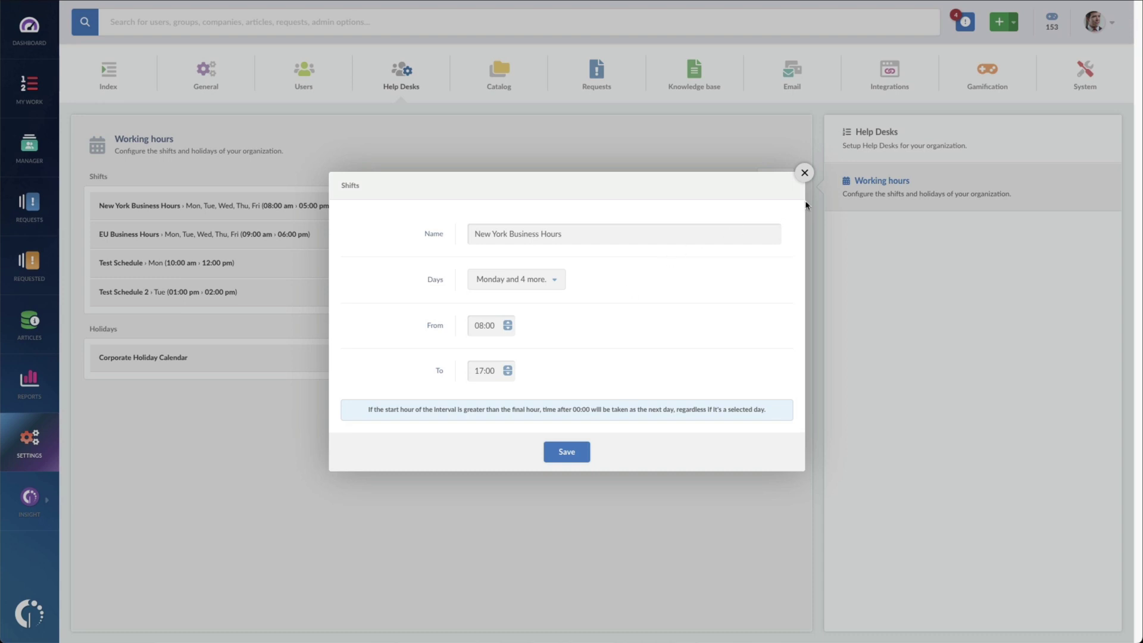
{"action": "left_click", "coordinate": [805, 173]}
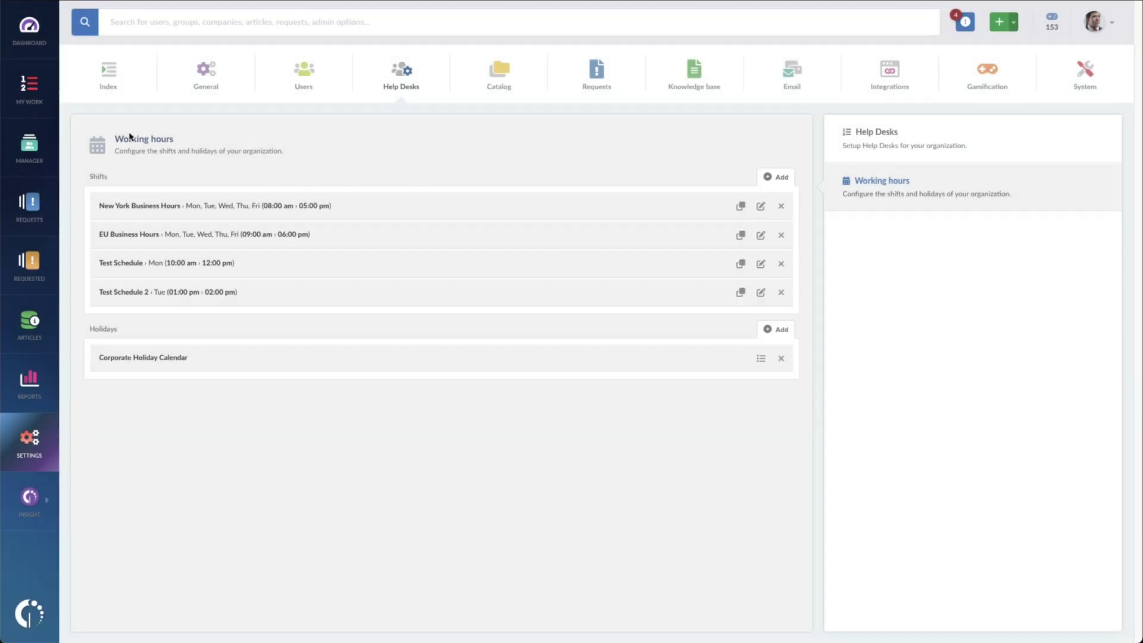
{"action": "left_click", "coordinate": [37, 147]}
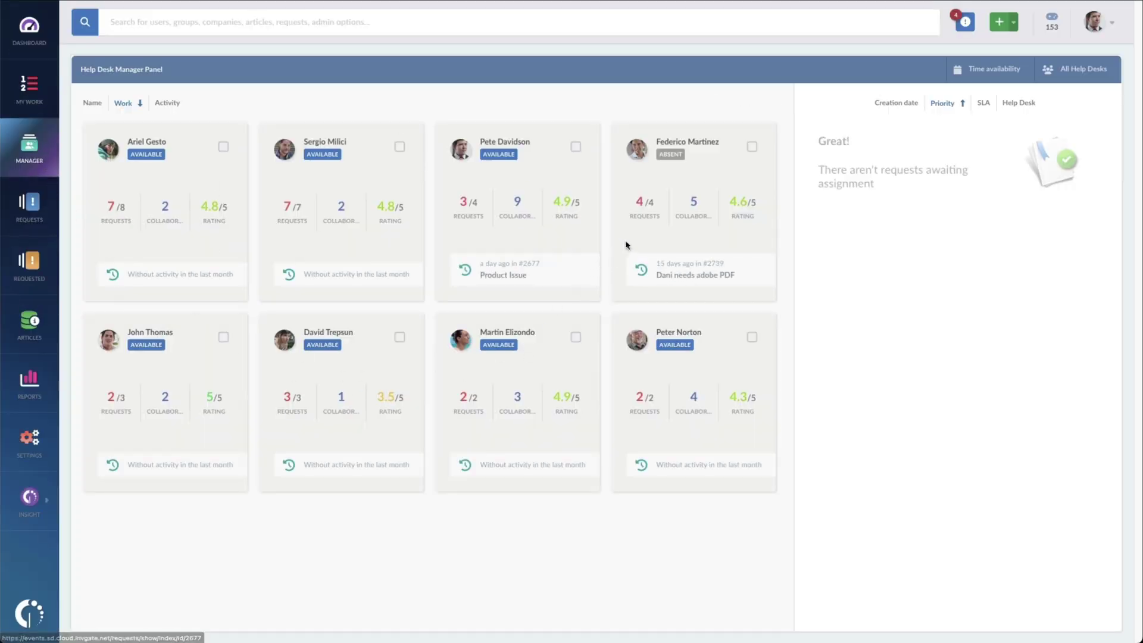
{"action": "left_click", "coordinate": [682, 146]}
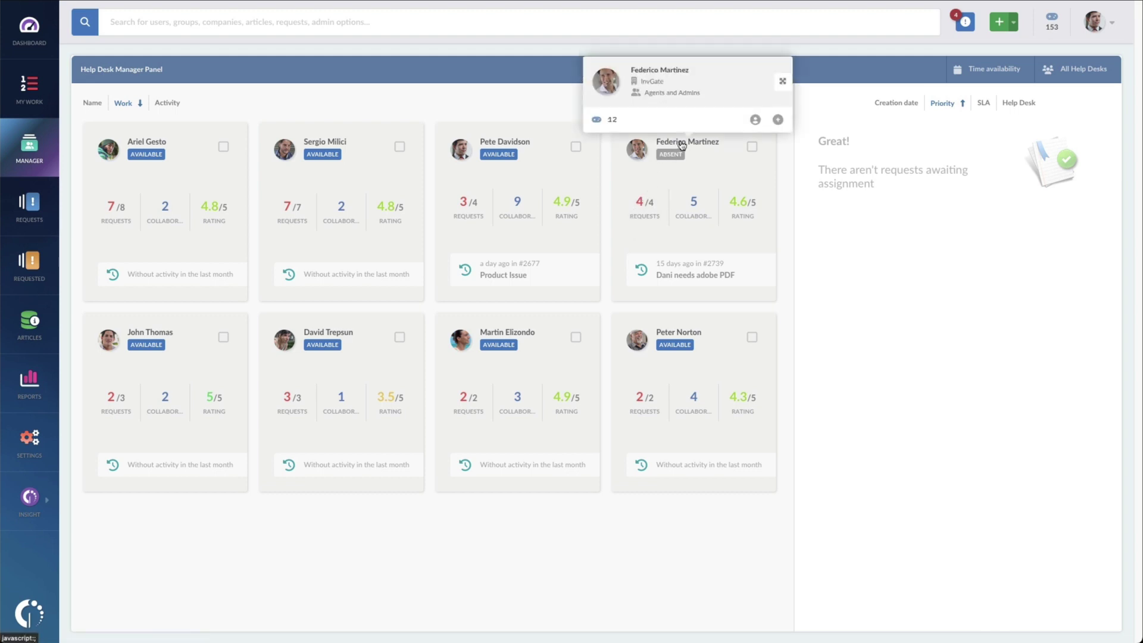
{"action": "left_click", "coordinate": [757, 120]}
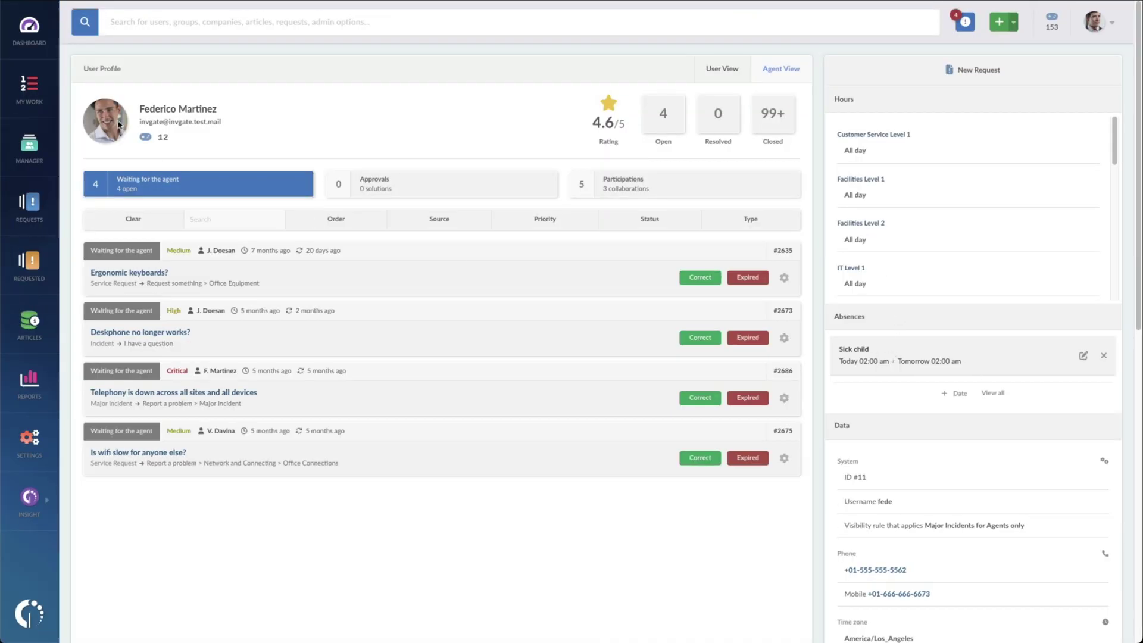
{"action": "left_click", "coordinate": [29, 143]}
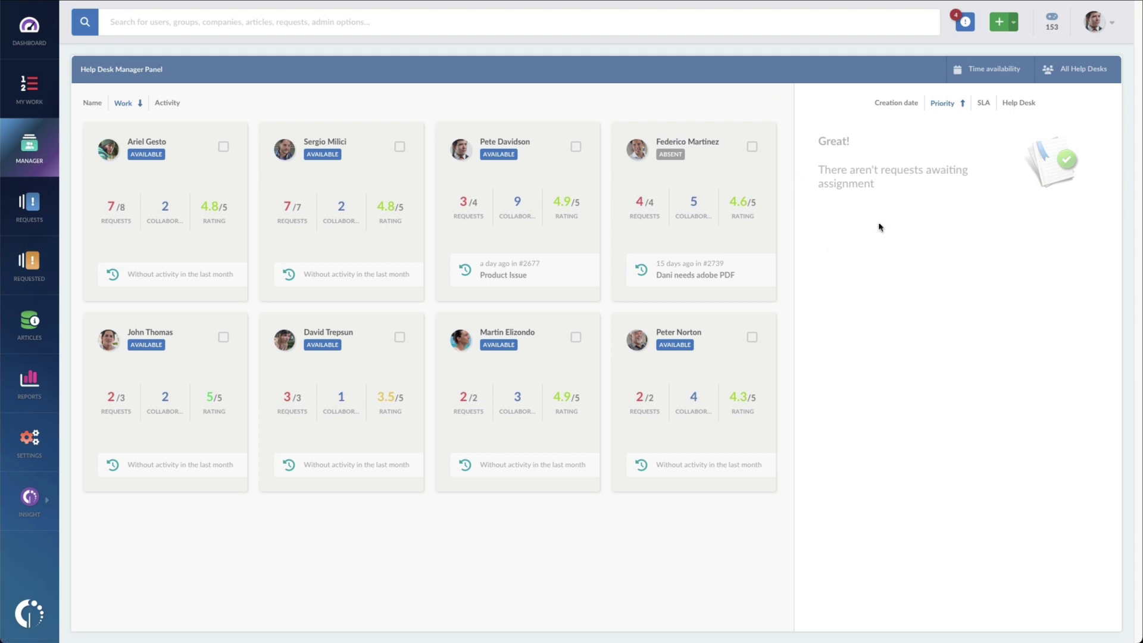
{"action": "left_click", "coordinate": [995, 70]}
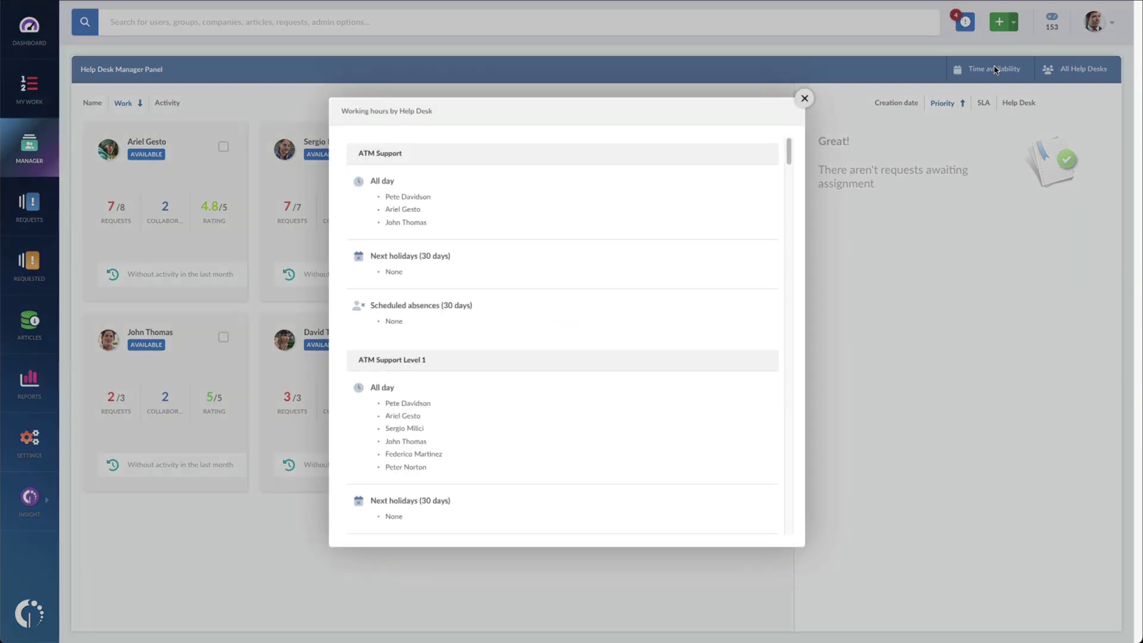
{"action": "scroll", "coordinate": [567, 297], "scroll_direction": "down", "scroll_amount": 2}
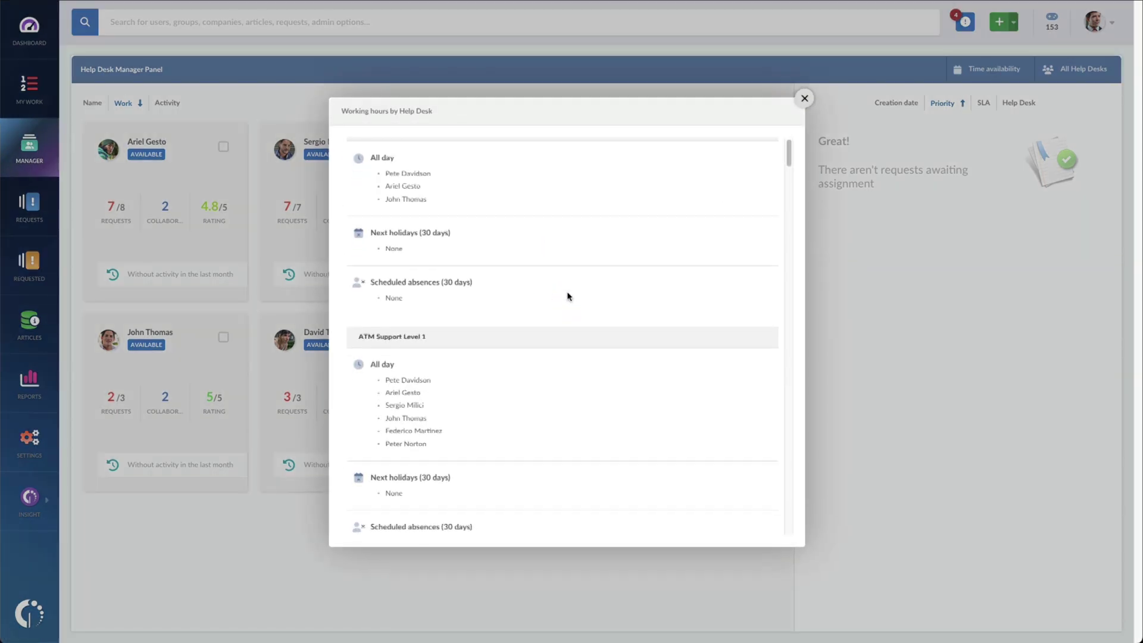
{"action": "scroll", "coordinate": [567, 297], "scroll_direction": "down", "scroll_amount": 1}
{"action": "scroll", "coordinate": [567, 297], "scroll_direction": "down", "scroll_amount": 1}
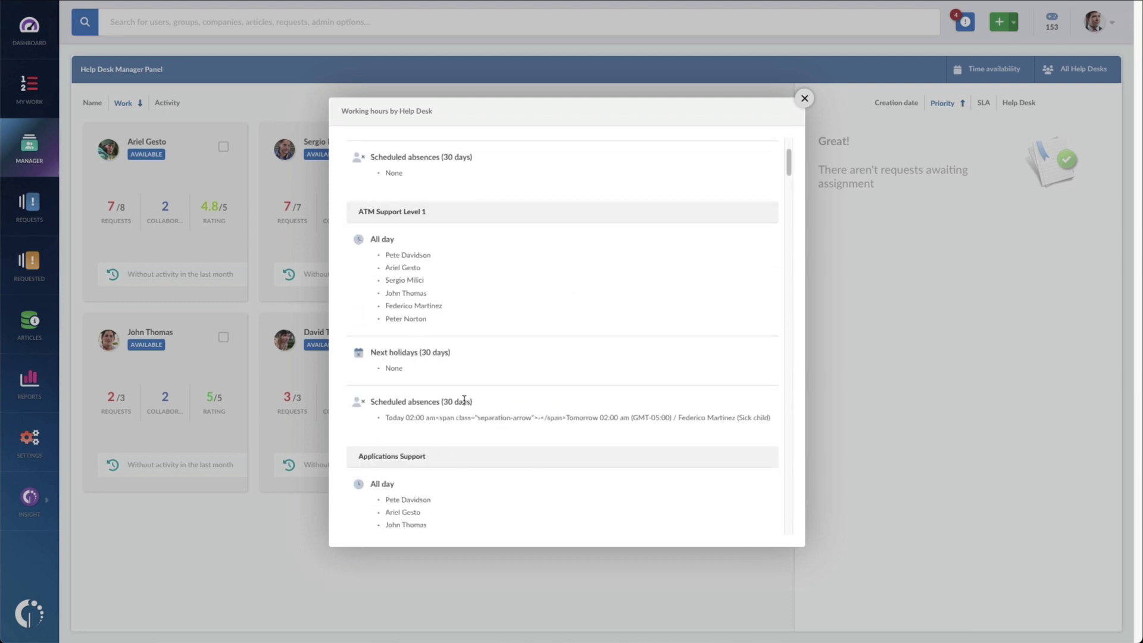
{"action": "left_click", "coordinate": [805, 99]}
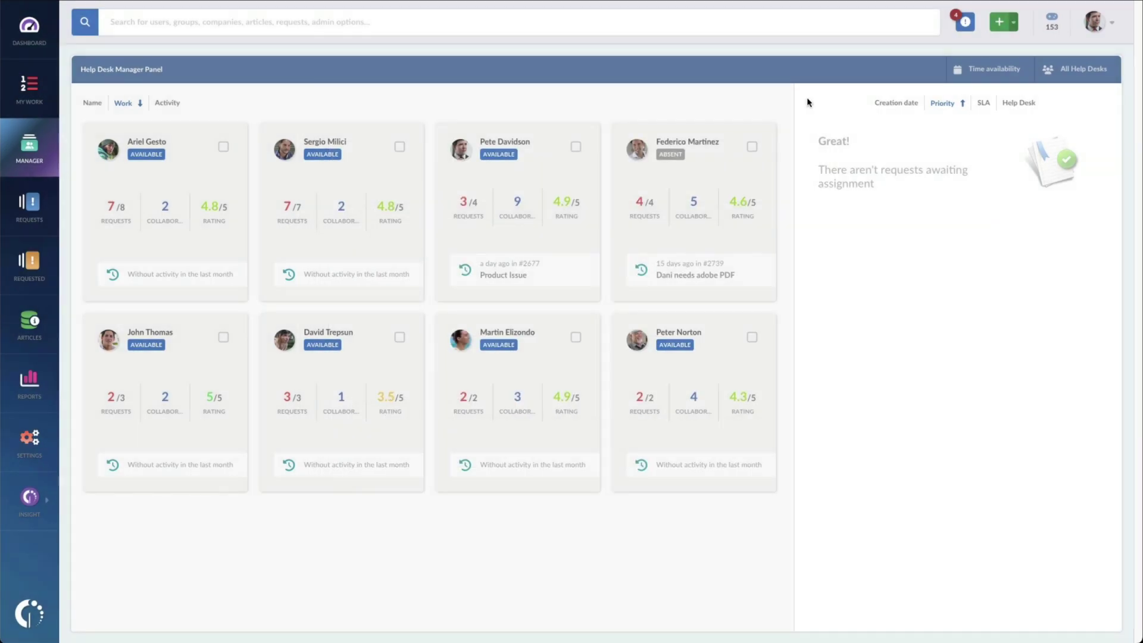